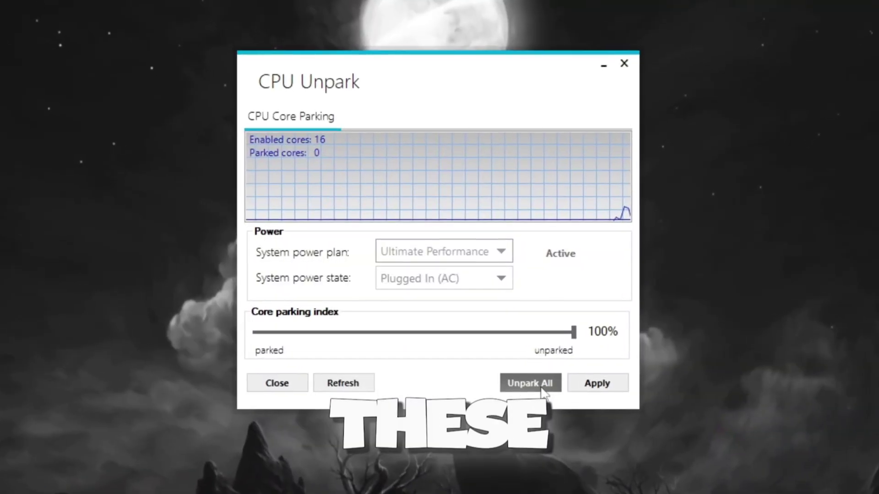
Unpark all CPU cores and drag Afterburner's Power Limit slider higher
left_click(530, 383)
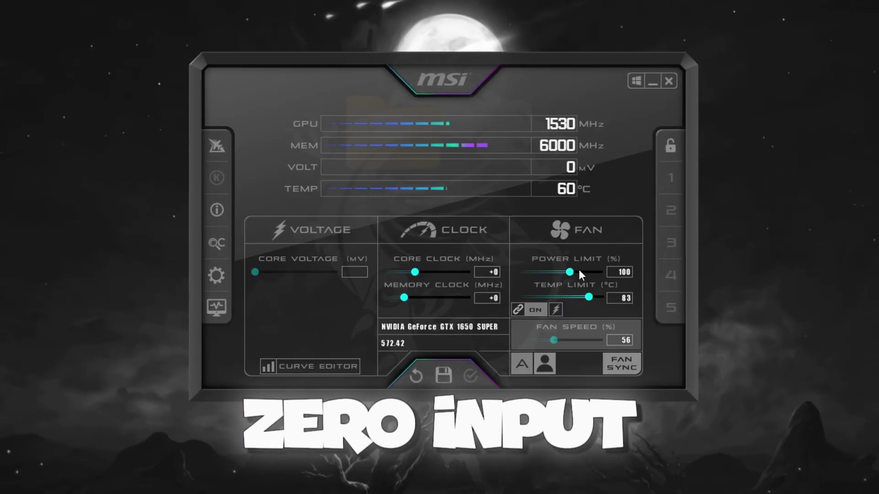
left_click_drag(579, 271, 603, 280)
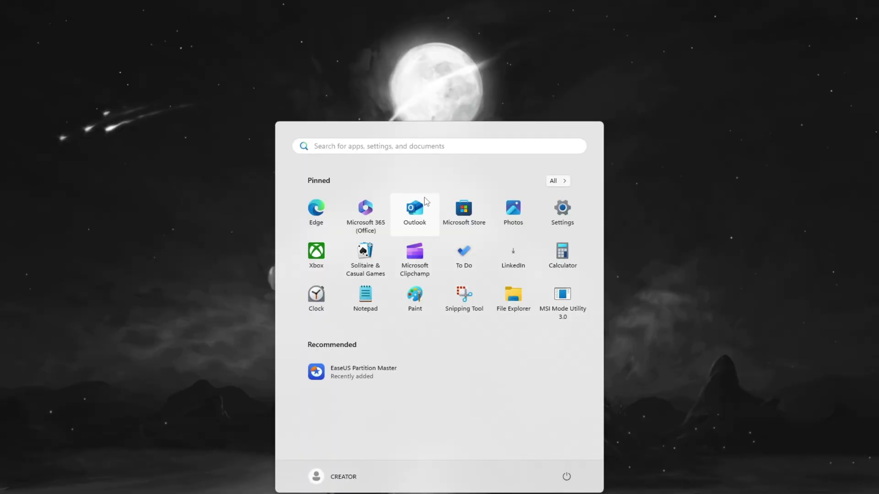
Search for System Configuration and bring up the Windows 11 boot entry's Advanced options
type("Sys")
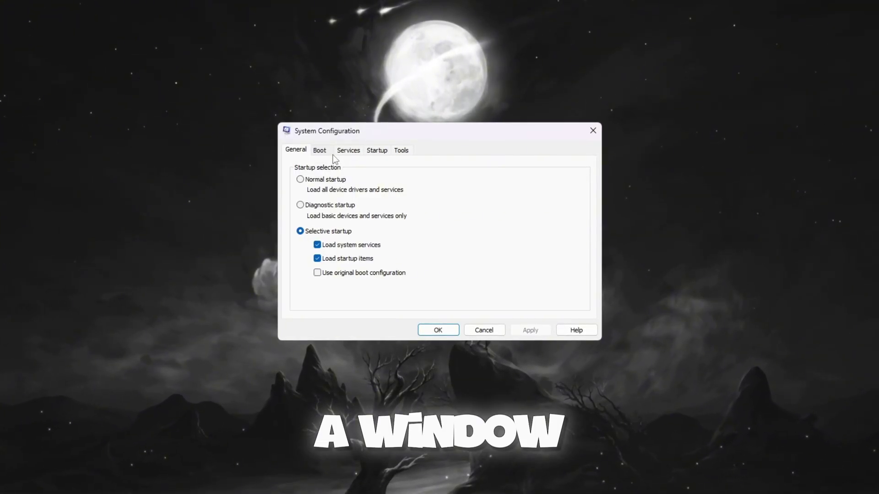
left_click(330, 153)
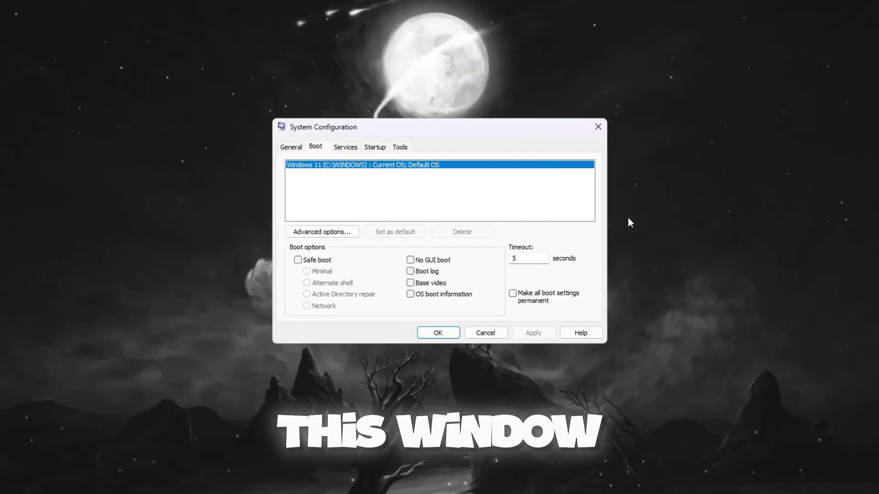
left_click(320, 234)
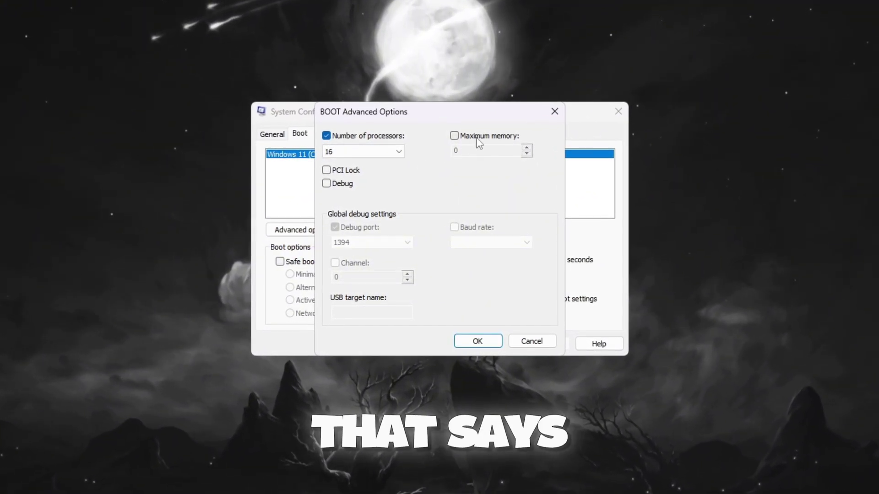
Keep the boot processor count at 16 and confirm the advanced boot options
left_click(396, 153)
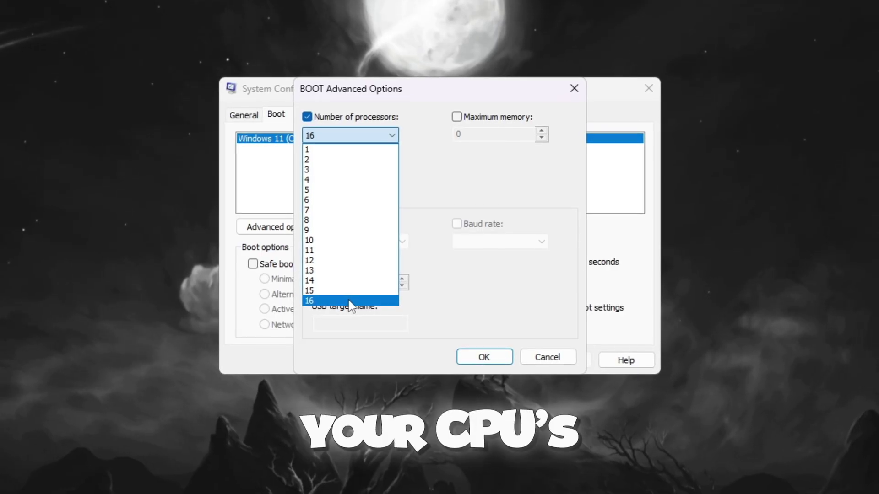
left_click(350, 301)
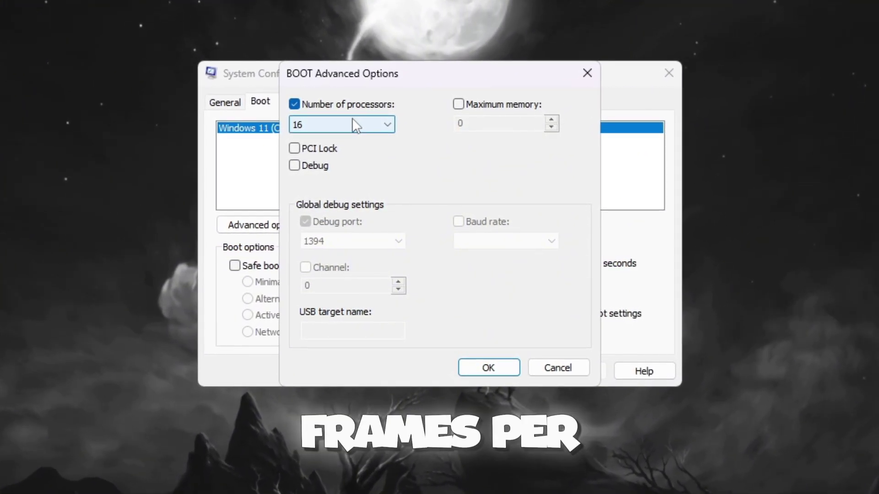
left_click(501, 369)
left_click(593, 380)
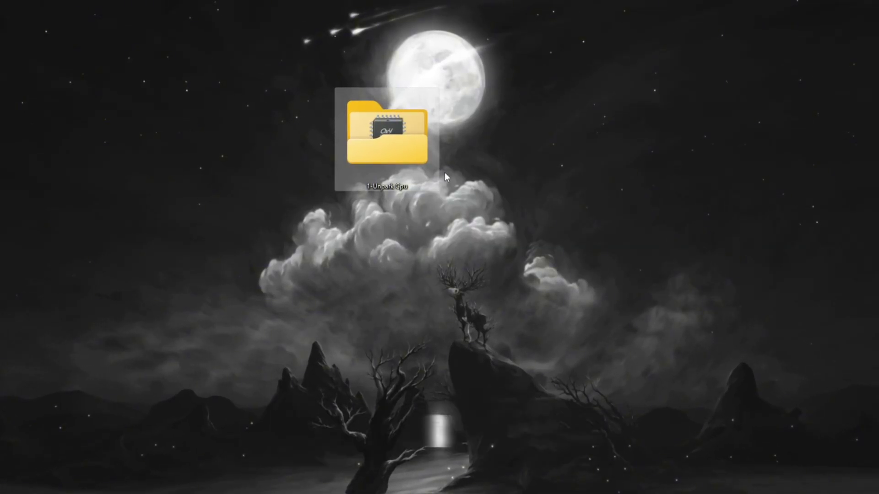
Open the desktop's 1-Unpark Cpu folder to reveal UnparkCpu.exe
double_click(386, 138)
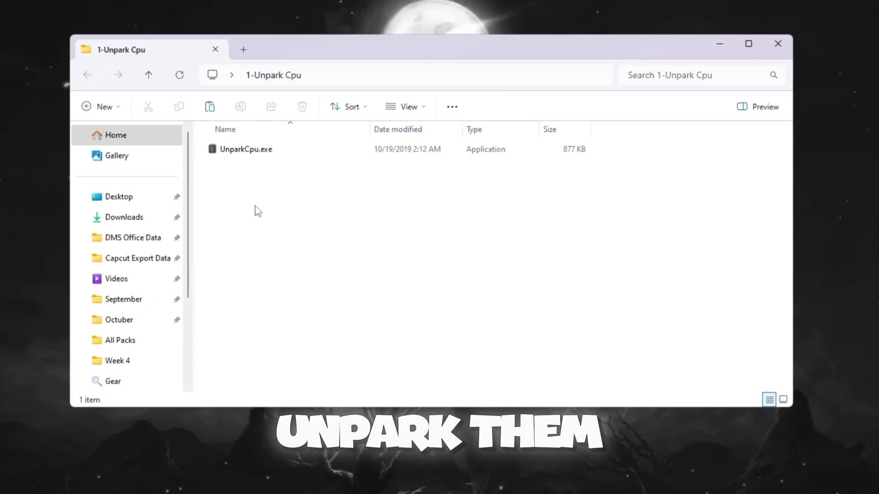
Launch UnparkCpu.exe and unpark all 16 CPU cores
double_click(246, 150)
left_click(720, 44)
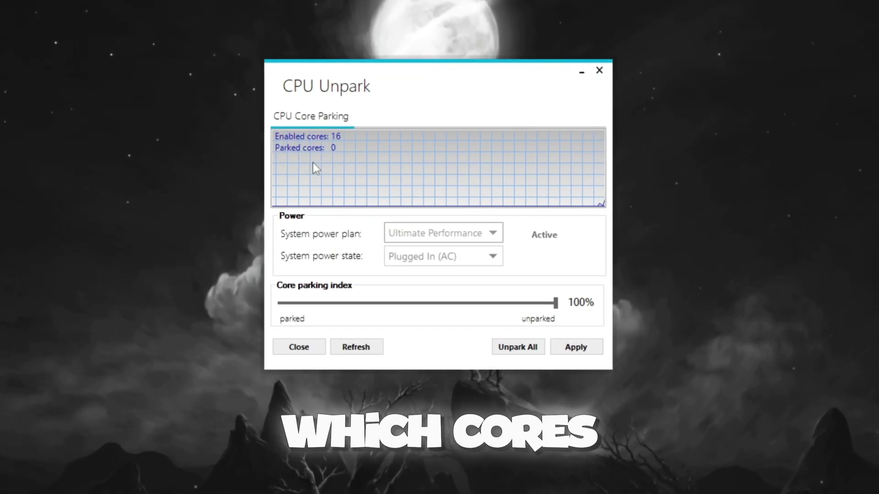
left_click(529, 354)
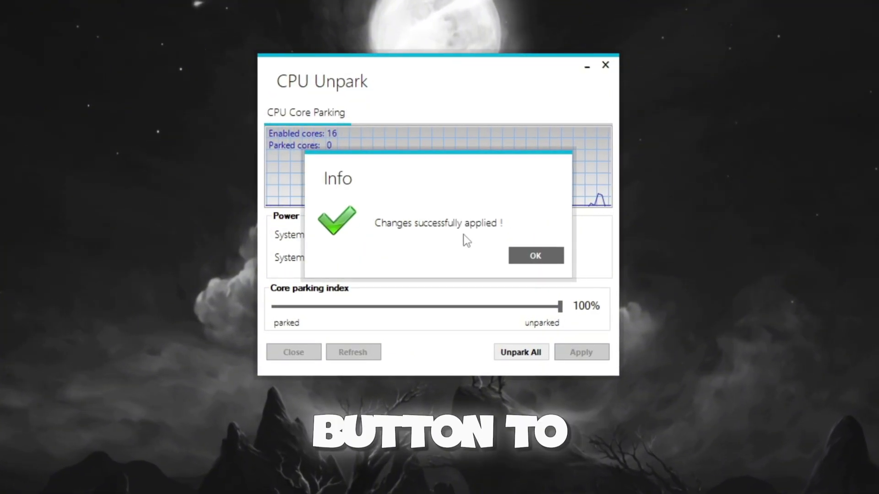
left_click(535, 256)
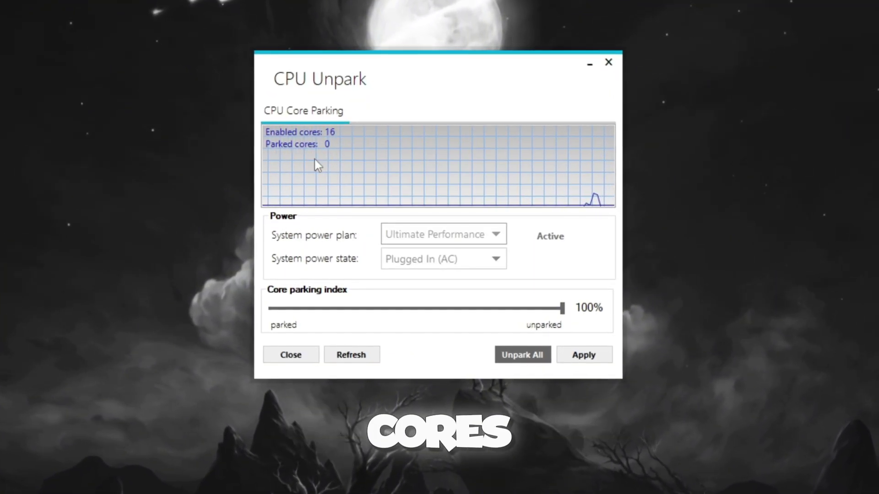
Apply a 100% core parking index and close the CPU unpark tool
left_click_drag(563, 309, 592, 317)
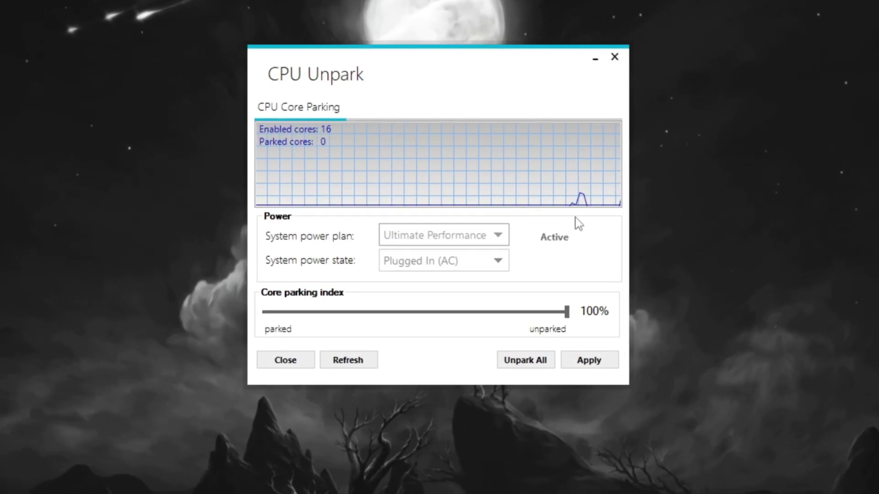
left_click(601, 364)
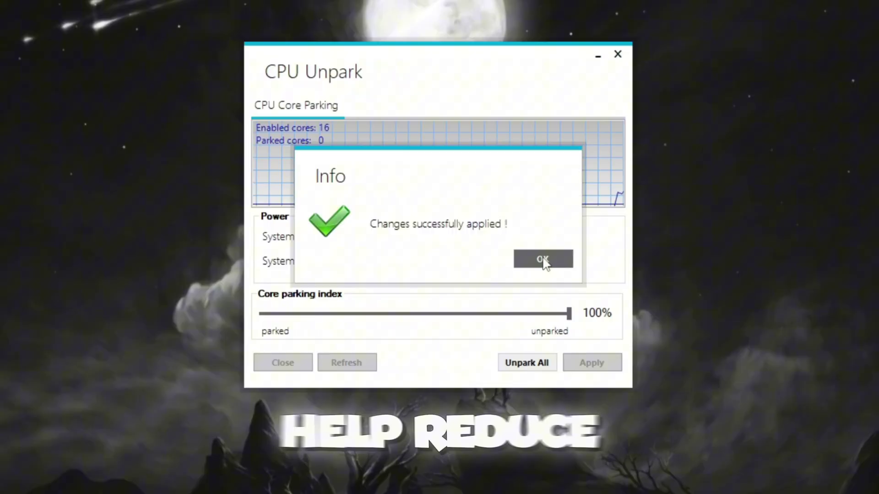
left_click(542, 256)
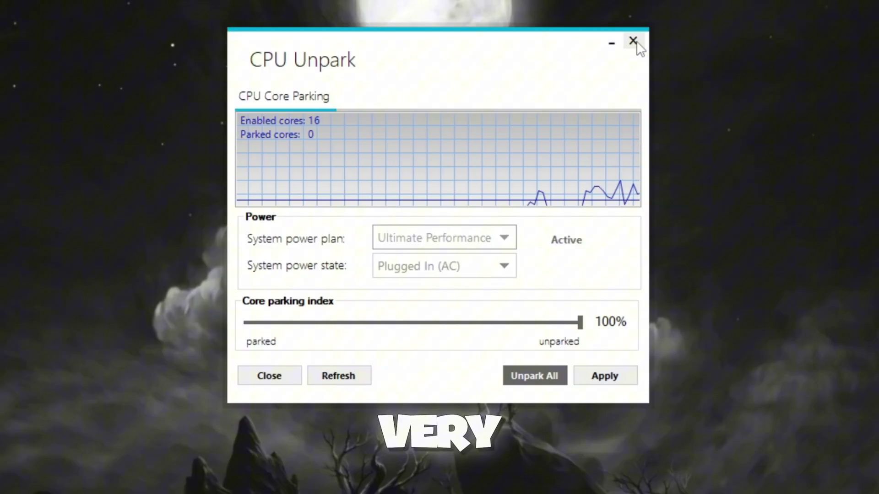
left_click(635, 39)
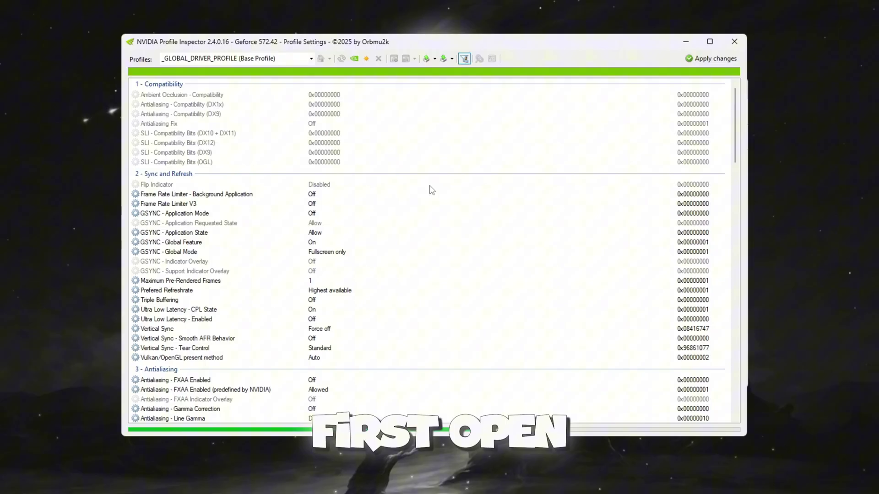
Load the Fortnite profile with 'fort' and import a saved custom profile into it
type("fort")
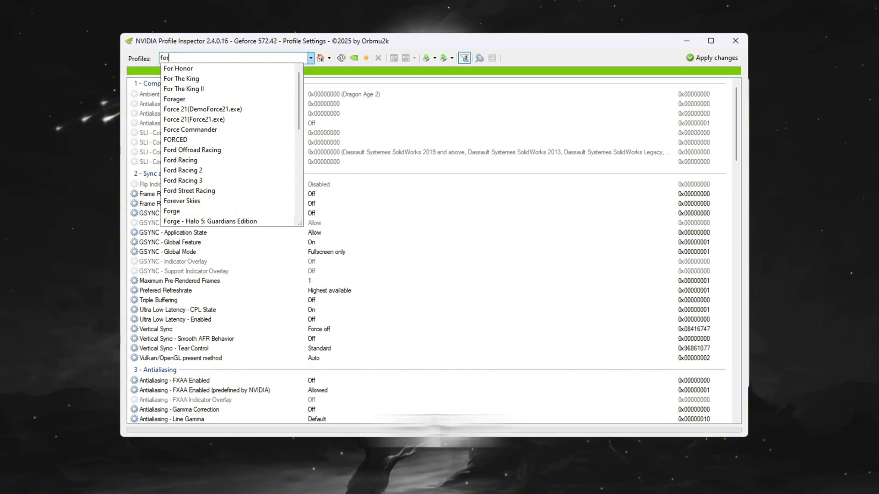
key("Return")
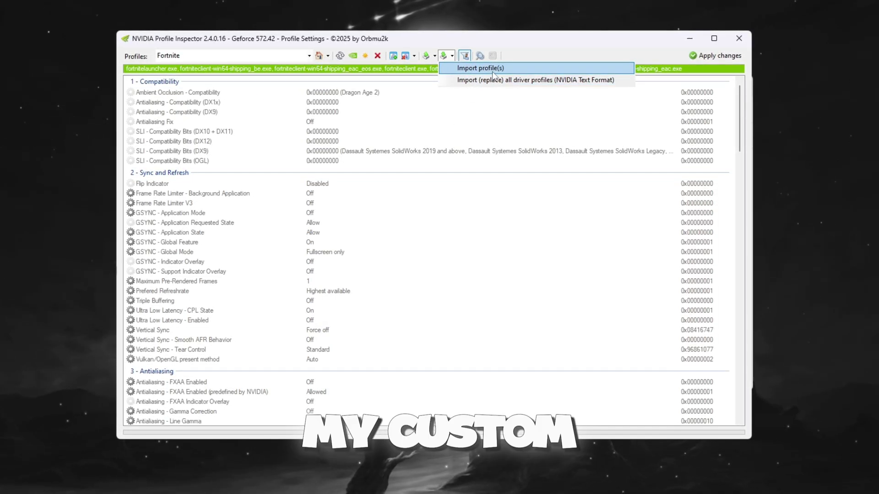
left_click(263, 63)
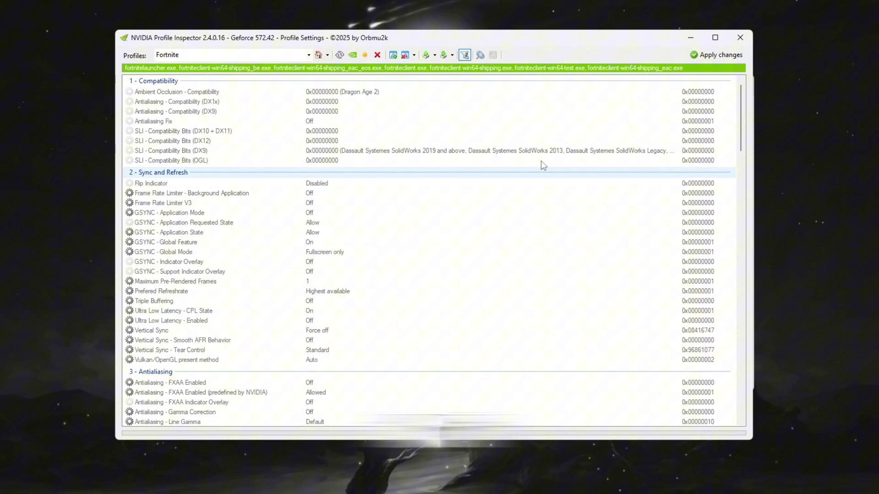
scroll(359, 183, "down", 8)
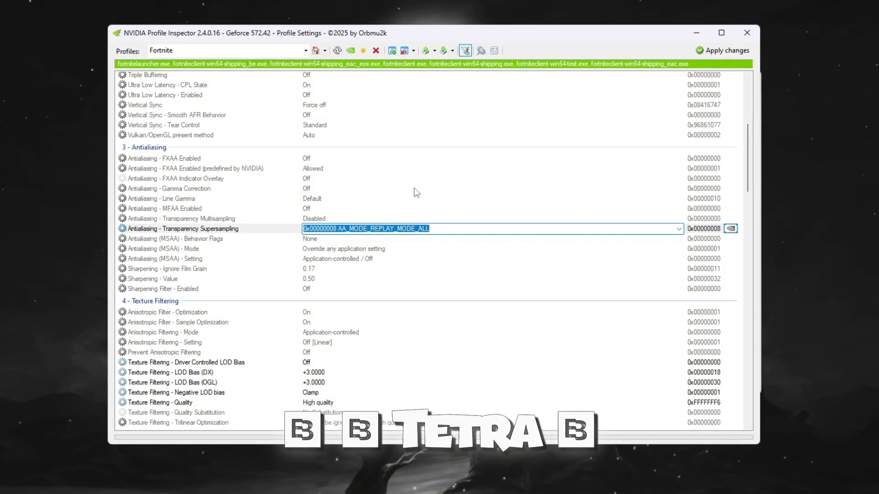
Set LOD bias +3.0000, negative LOD bias Clamp, High quality, and Optimal performance power mode
scroll(390, 240, "down", 5)
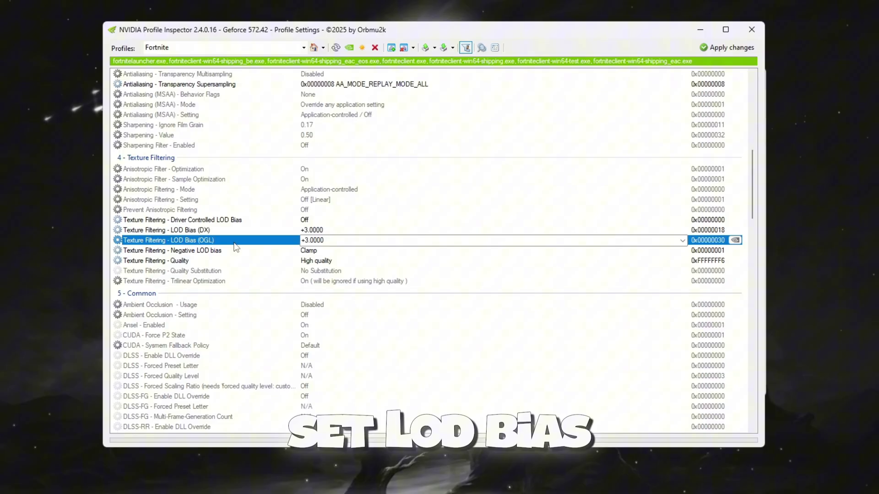
left_click(357, 230)
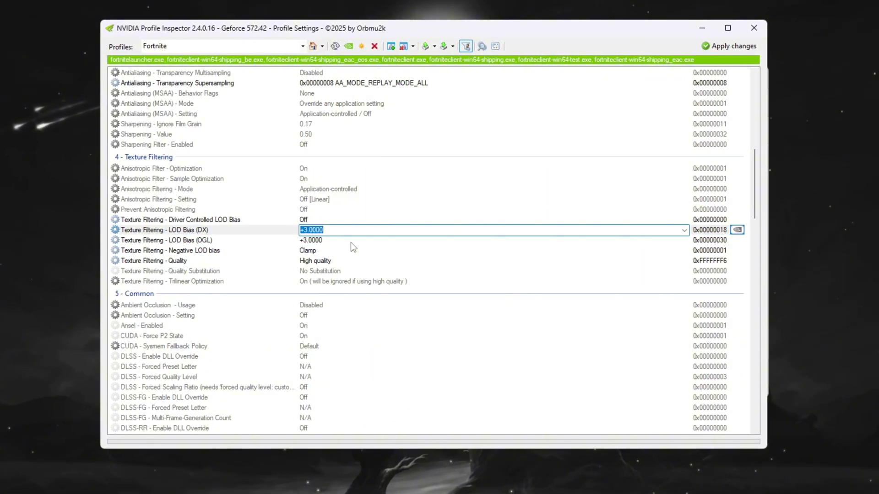
left_click(351, 241)
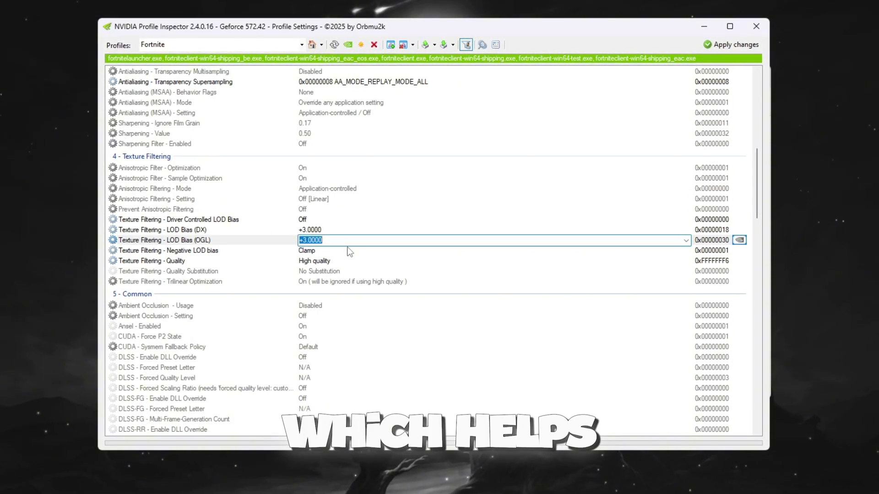
left_click(350, 250)
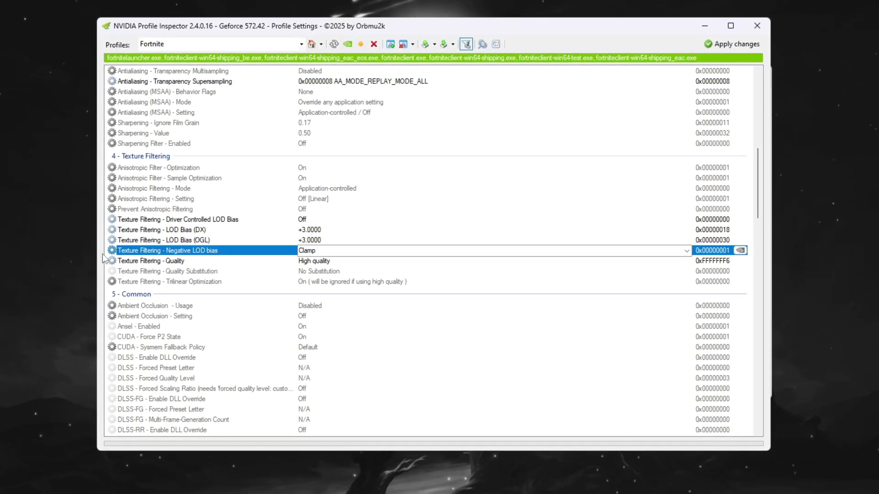
left_click(187, 261)
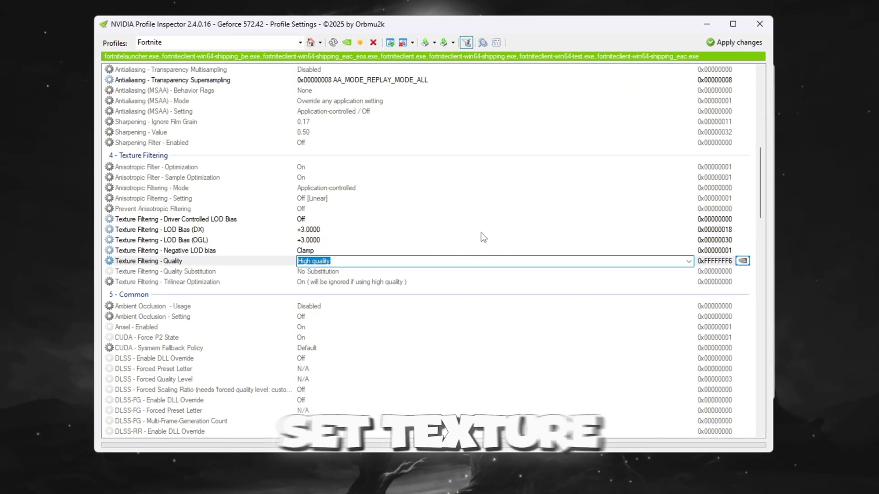
scroll(216, 233, "down", 9)
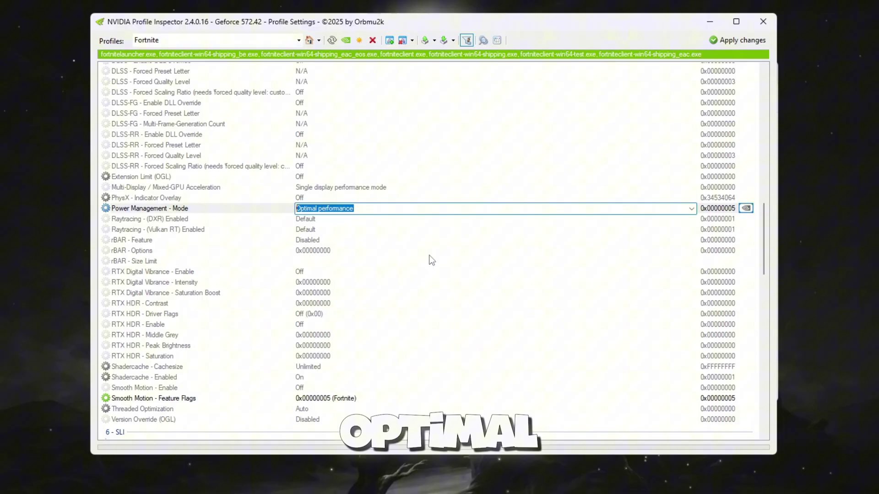
Apply the Fortnite profile changes and scroll through the settings list to review them
left_click(754, 44)
scroll(430, 256, "up", 15)
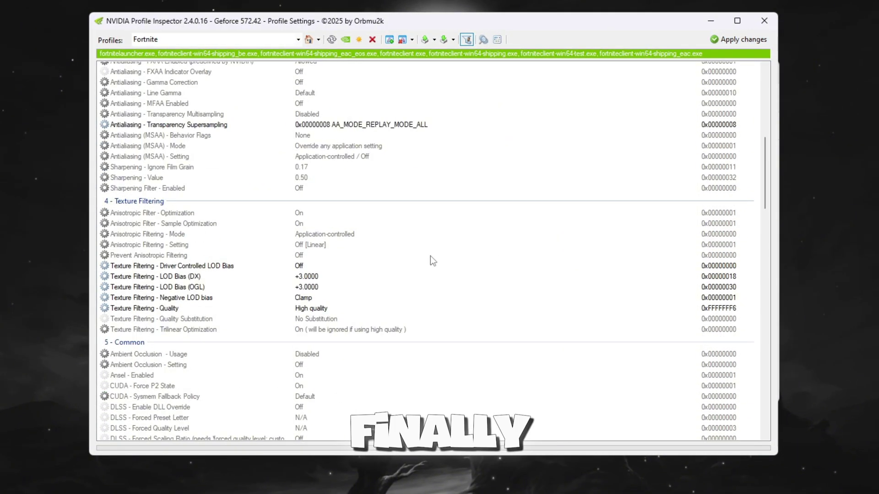
scroll(405, 254, "down", 3)
scroll(405, 254, "down", 20)
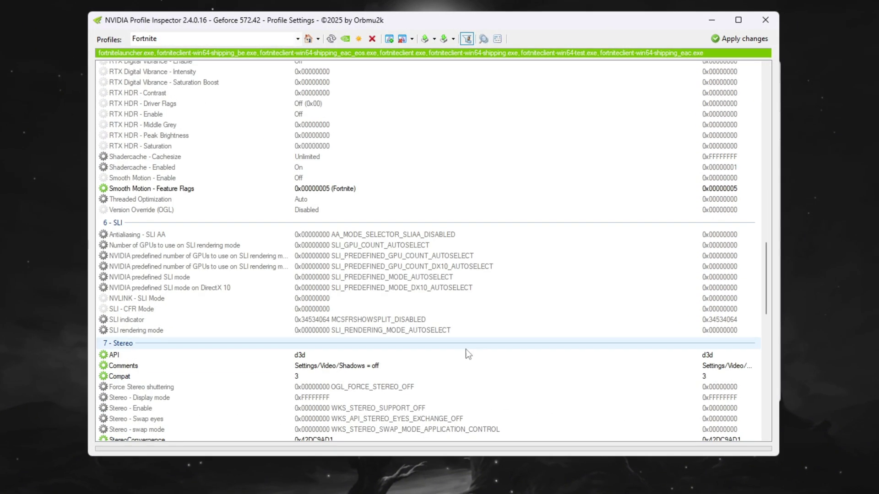
scroll(485, 250, "down", 10)
scroll(493, 282, "down", 3)
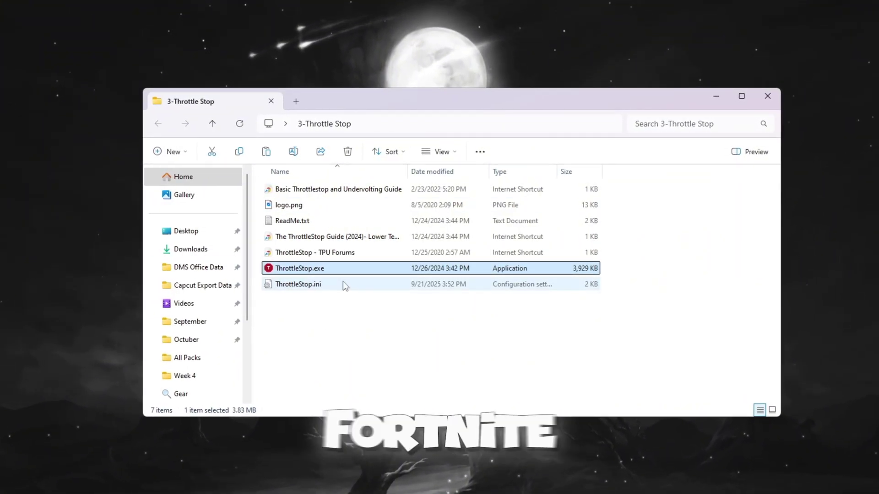
Launch ThrottleStop and select the Game profile after checking the other profiles
double_click(353, 270)
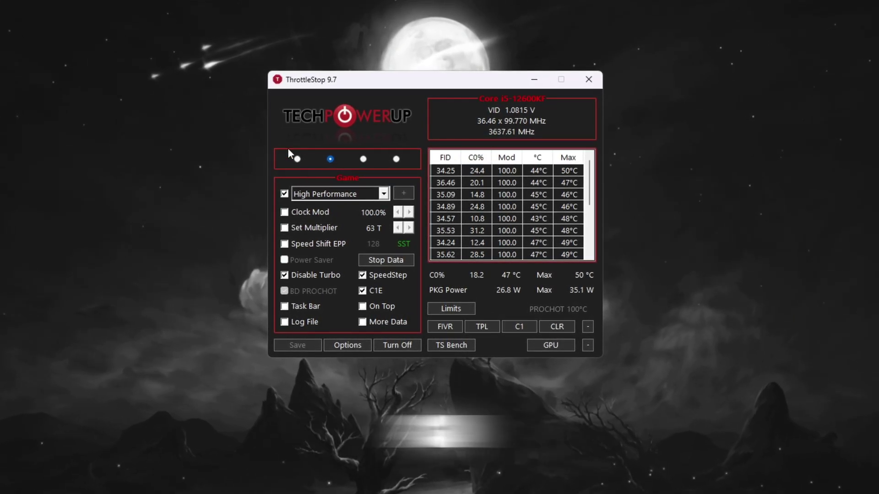
left_click(297, 160)
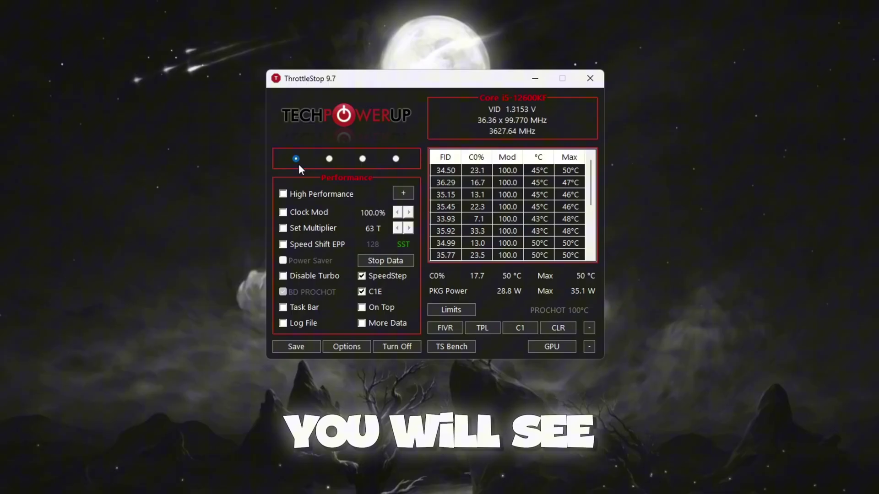
left_click(362, 159)
left_click(396, 158)
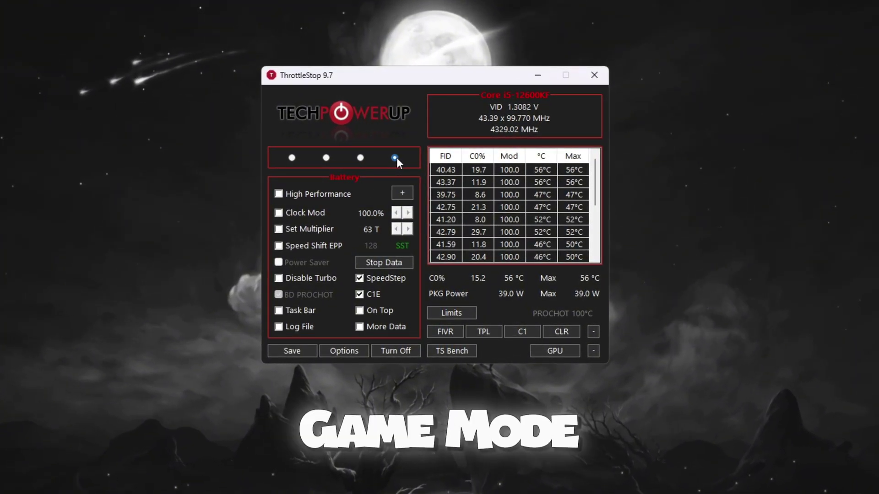
left_click(323, 158)
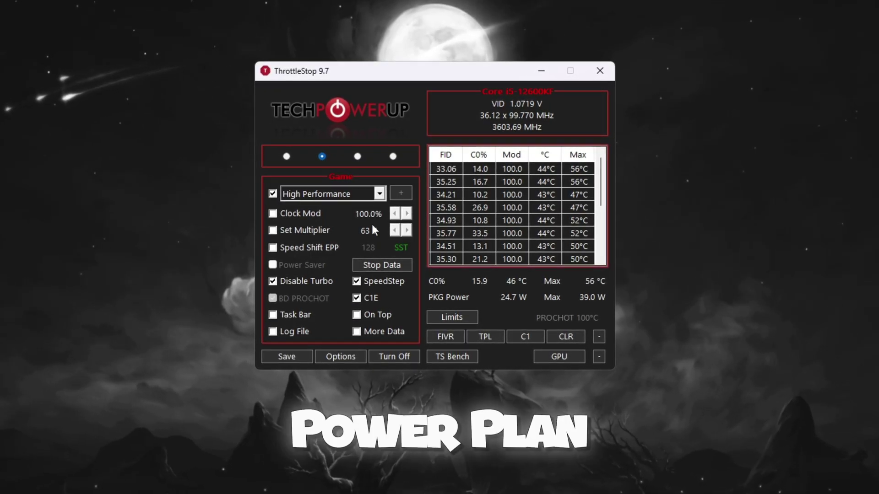
Choose the High Performance power plan and switch ThrottleStop on
left_click(358, 194)
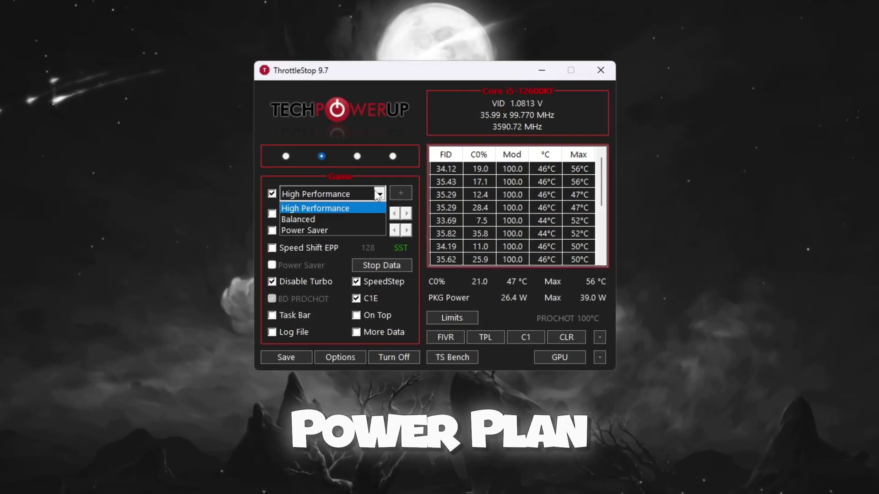
left_click(309, 208)
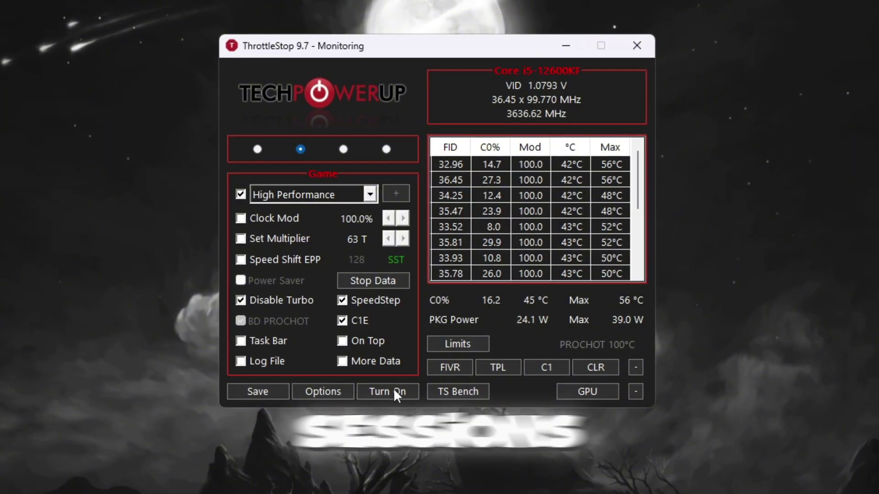
left_click(265, 398)
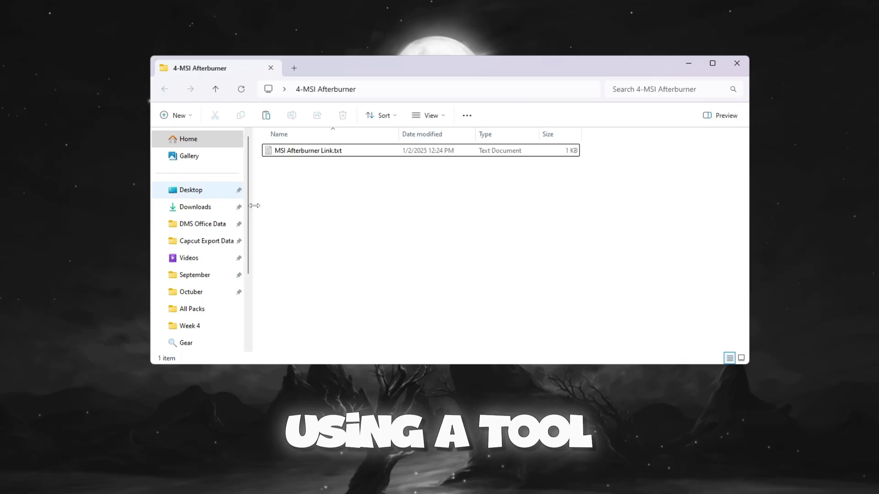
Select MSI Afterburner Link.txt, then bring up Windows search for MSI Afterburner
left_click(385, 201)
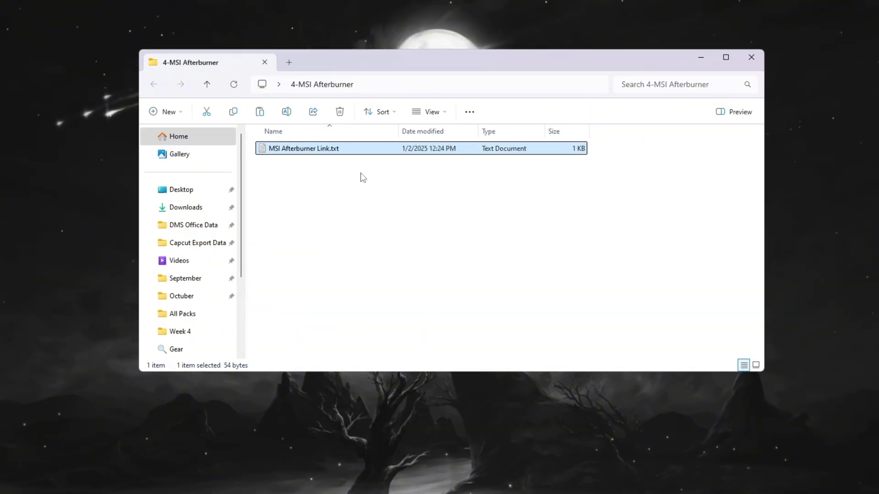
left_click(702, 57)
Launch MSI Afterburner and raise the power limit slider to 120%
key("super")
type("msi afterburner")
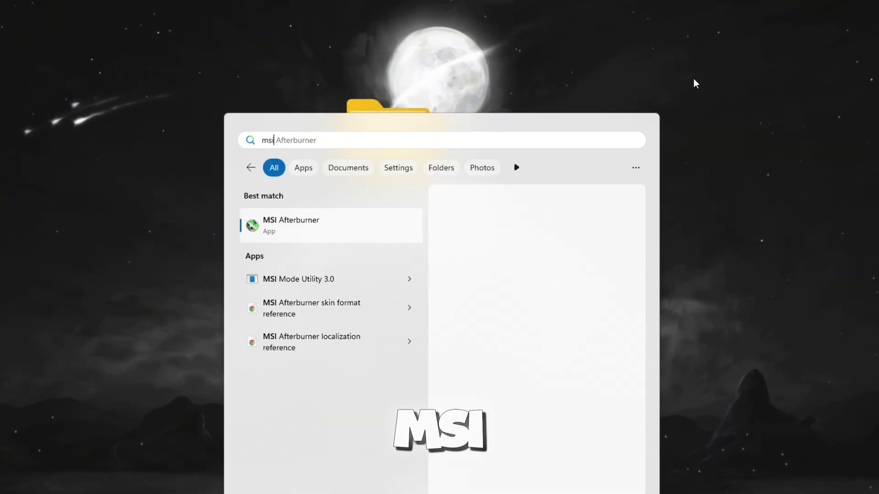
key("Return")
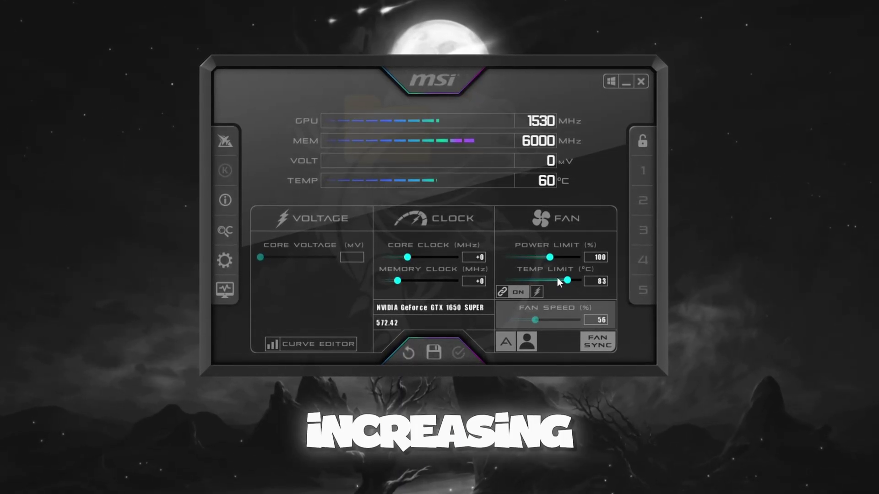
left_click_drag(549, 257, 655, 252)
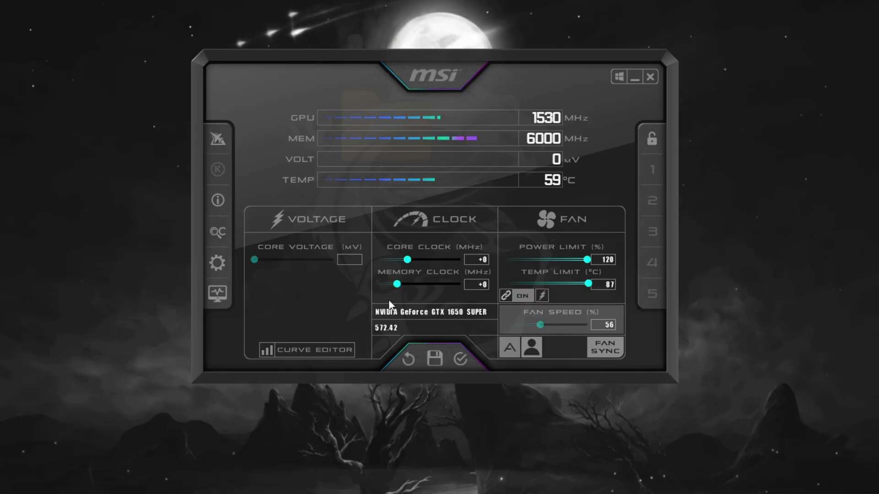
Enter a small Memory Clock offset, settling on 60, and confirm it
left_click(488, 284)
type("20")
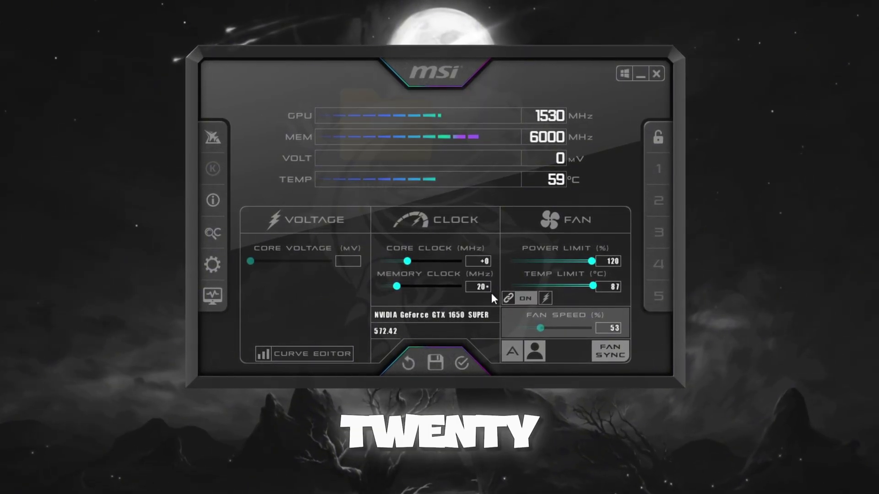
key("BackSpace")
key("BackSpace")
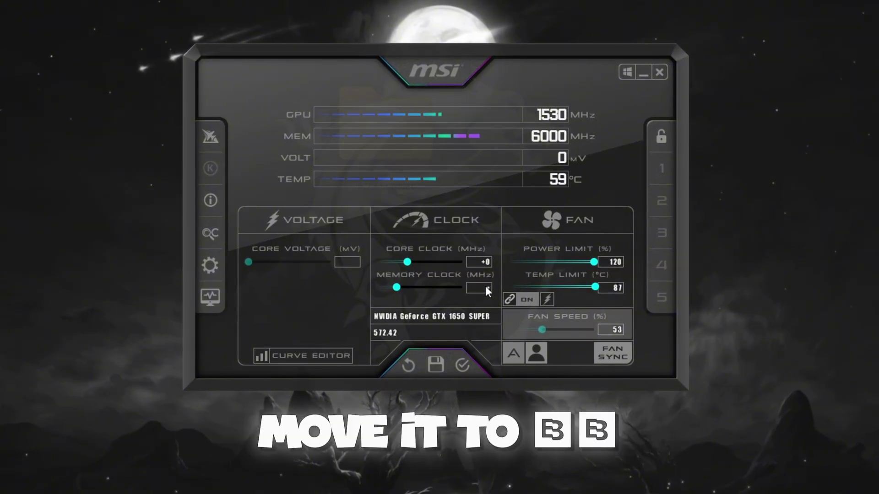
type("40")
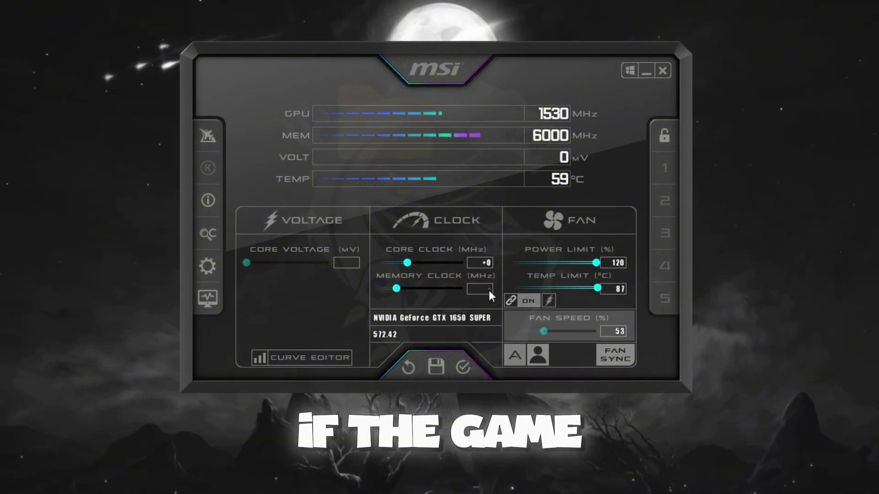
type("40")
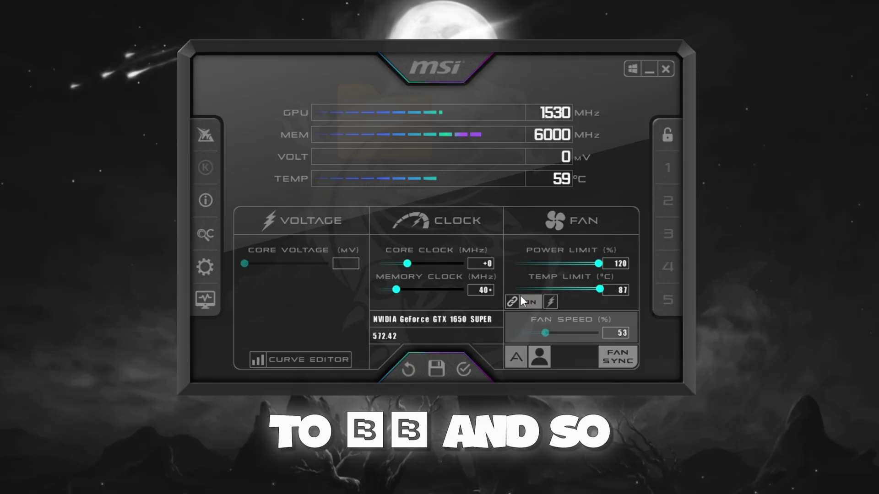
key("BackSpace")
key("BackSpace")
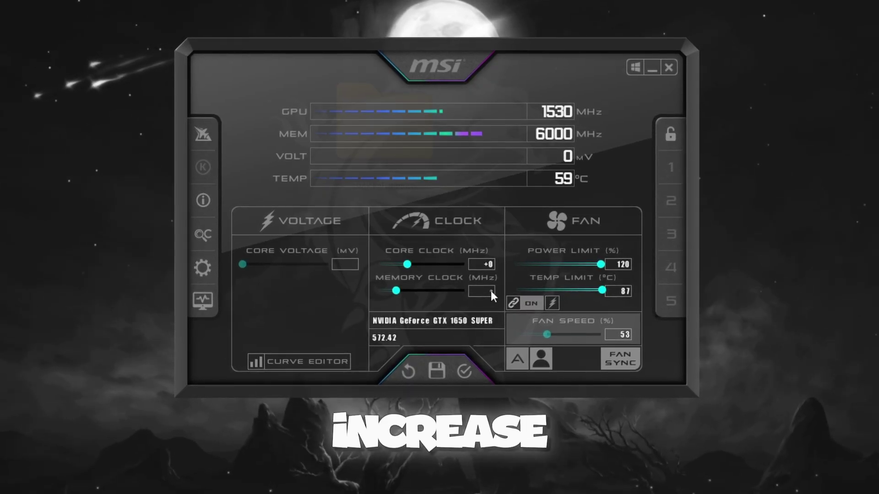
type("60")
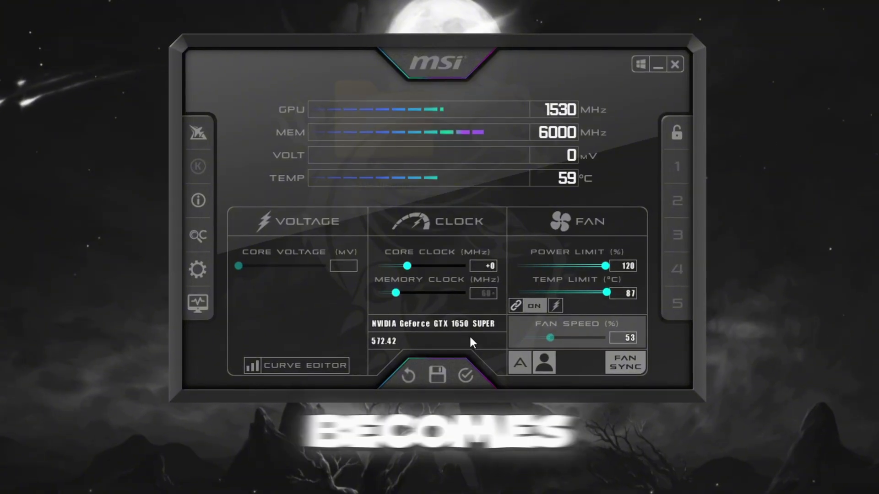
key("Escape")
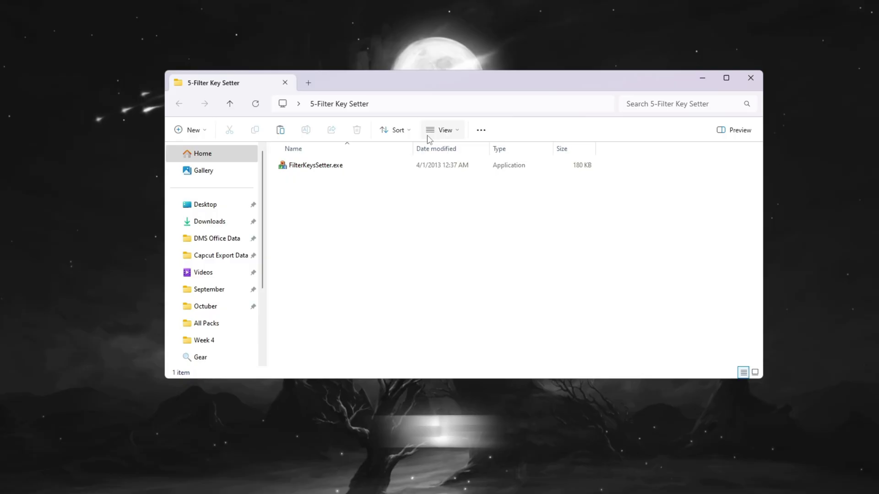
Launch FilterKeysSetter.exe from the 5-Filter Key Setter folder
left_click(347, 153)
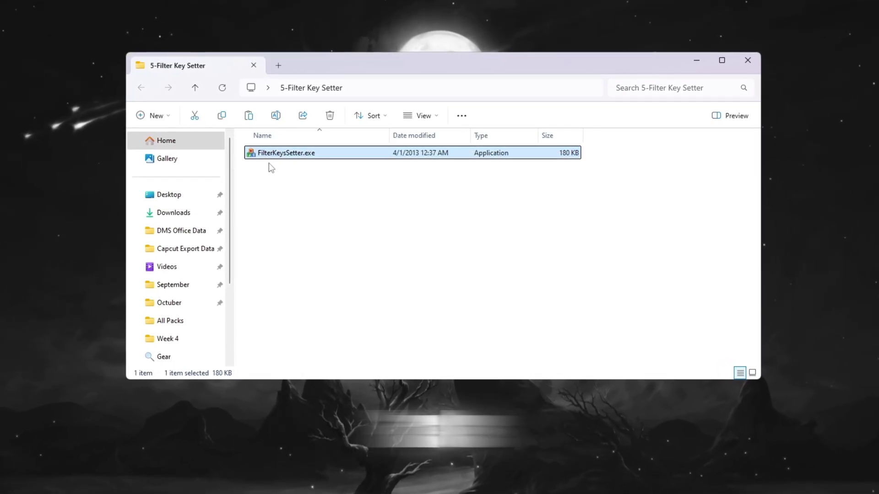
double_click(349, 155)
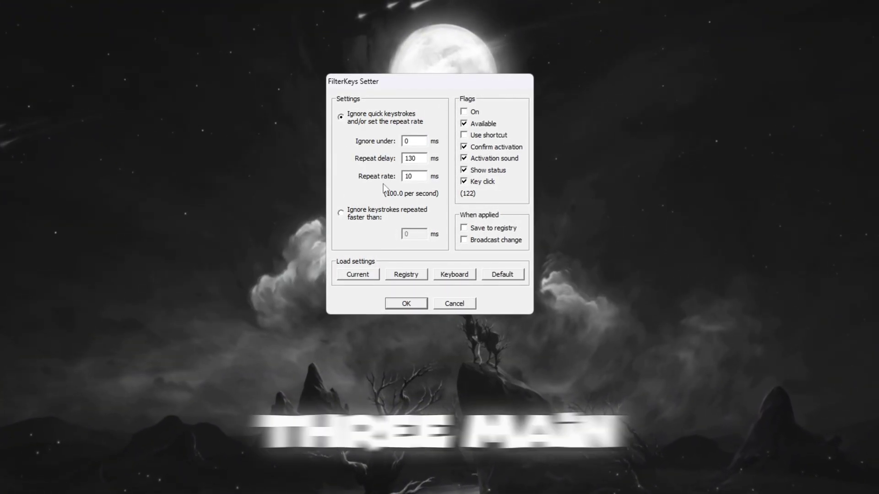
Keep Ignore under 0 ms, repeat delay 130 ms and repeat rate 10 ms, and enable Save to registry
left_click(384, 144)
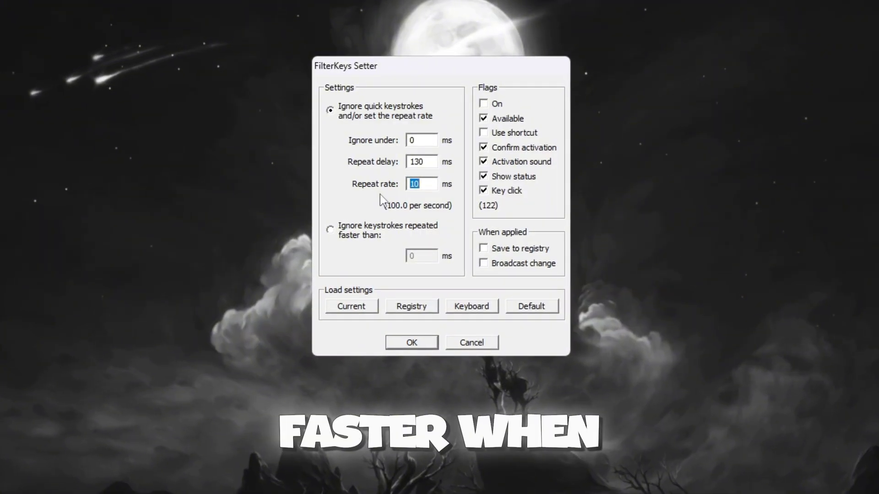
left_click(589, 216)
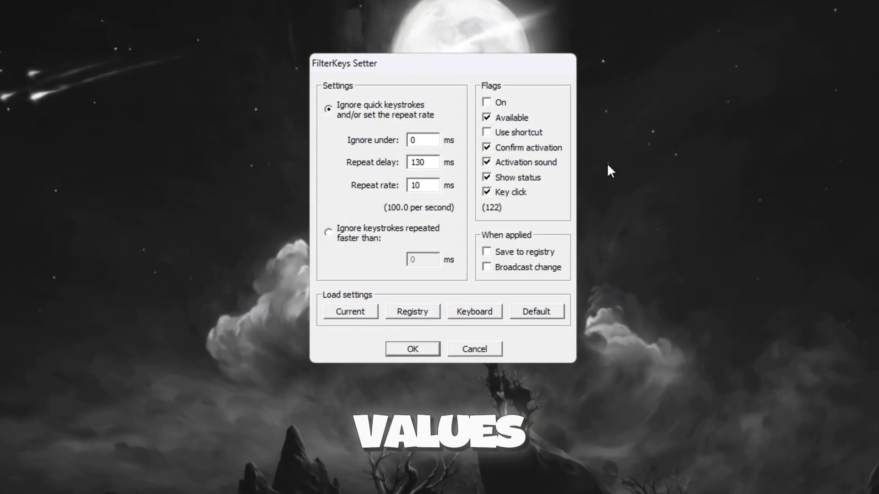
left_click(488, 253)
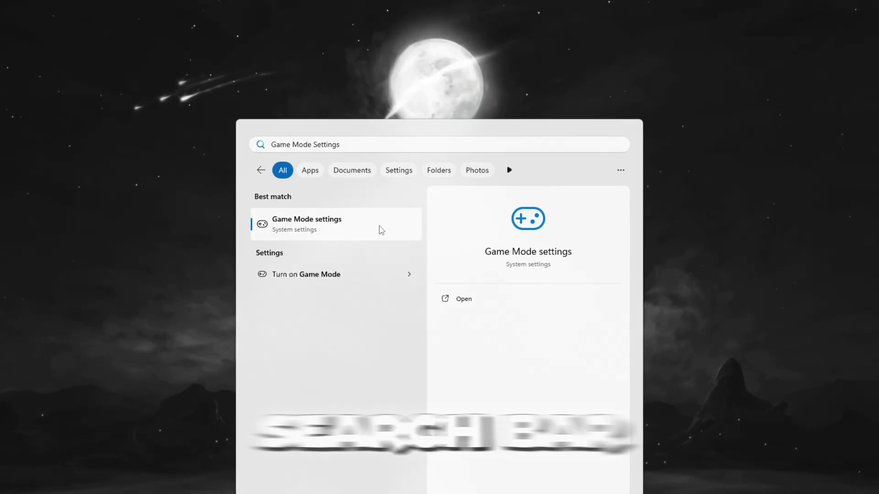
Open the Game Mode settings page from the search results, with Game Mode On
left_click(381, 230)
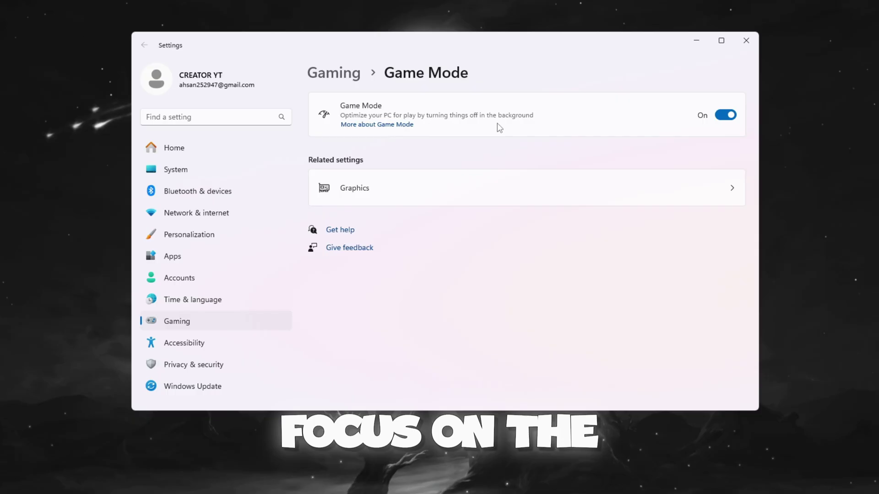
In Graphics settings, find FortniteLauncher.exe and bring up its graphics preference options
left_click(377, 199)
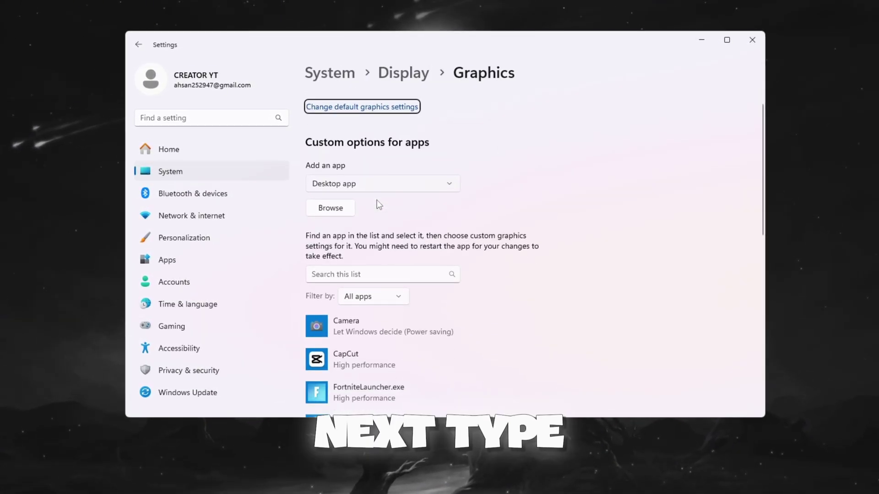
scroll(377, 200, "down", 4)
scroll(377, 199, "up", 1)
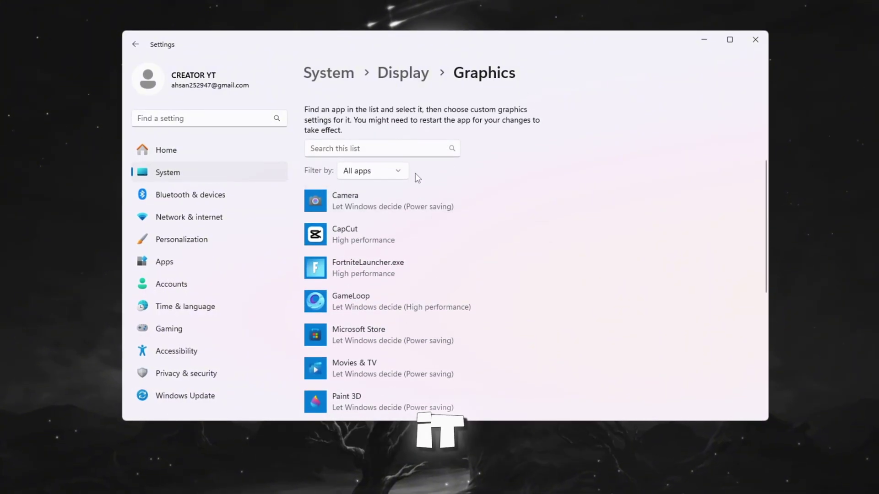
scroll(410, 179, "down", 2)
left_click(353, 181)
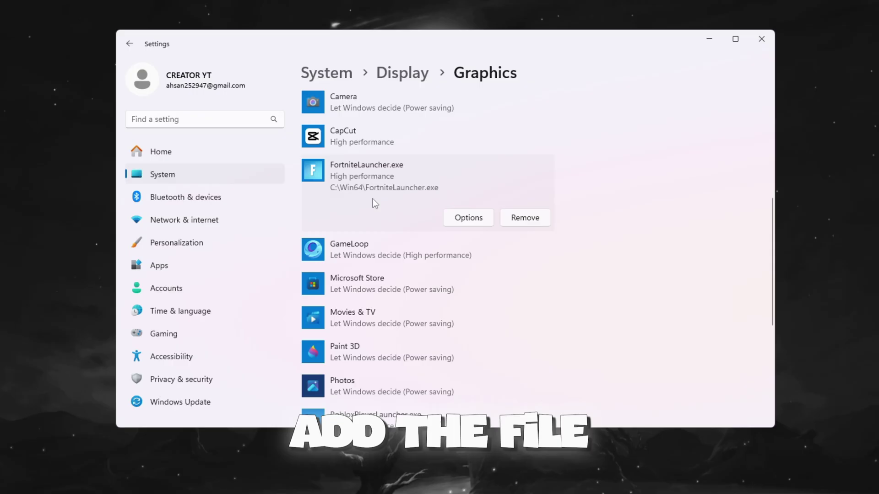
left_click(484, 221)
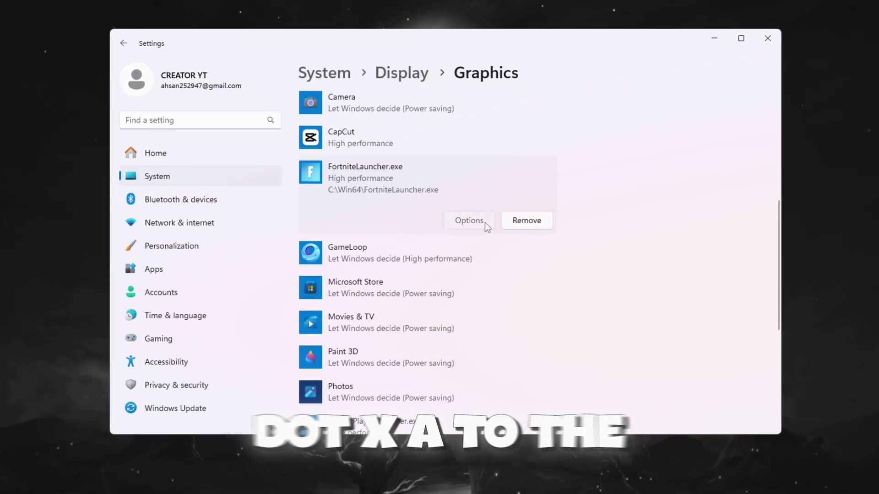